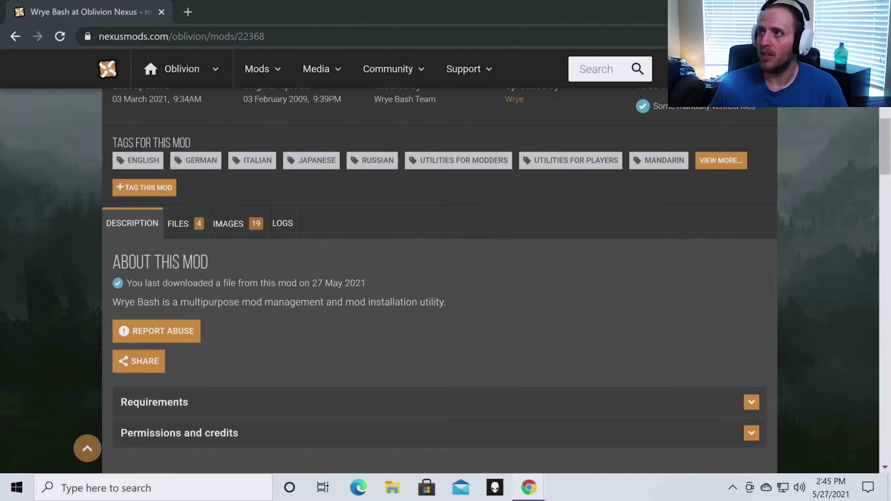
Start the Oblivion launcher from the desktop and apply the Ultra High video quality preset in its options.
key(super+d)
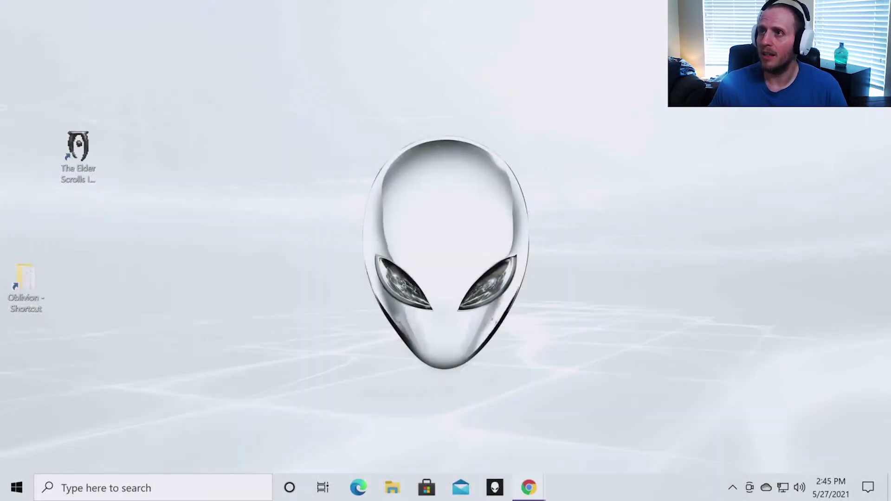
double_click(84, 161)
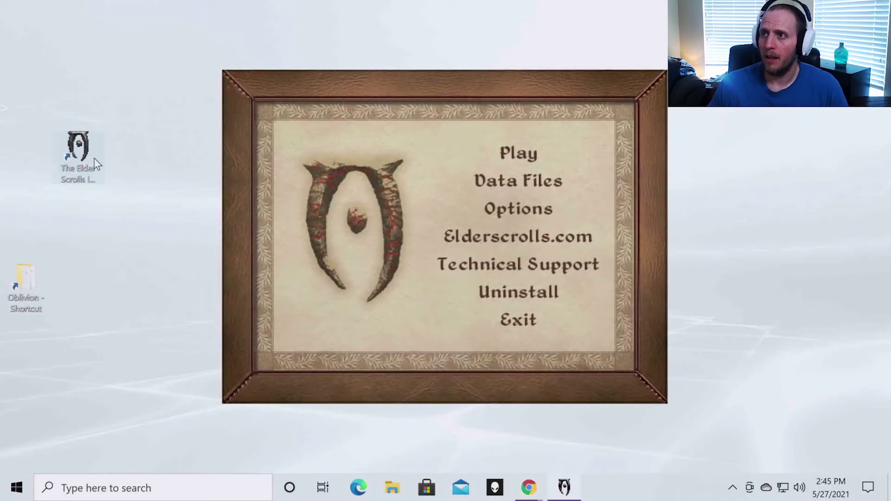
click(481, 210)
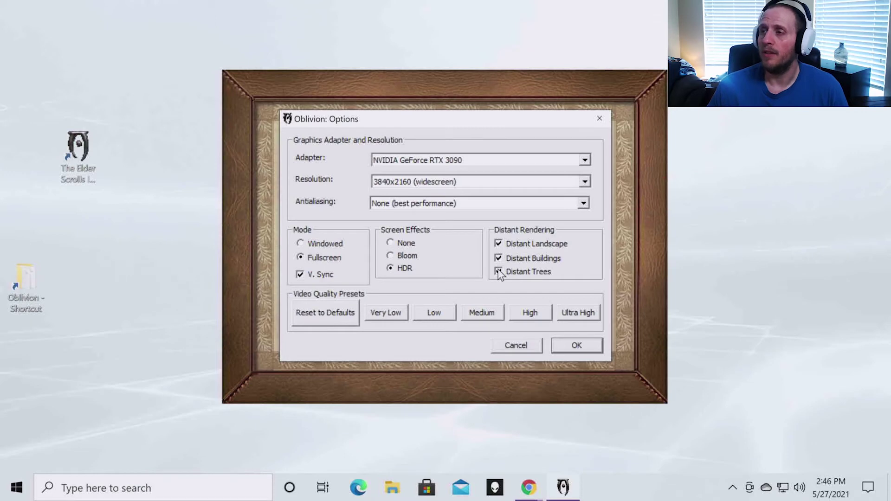
click(577, 314)
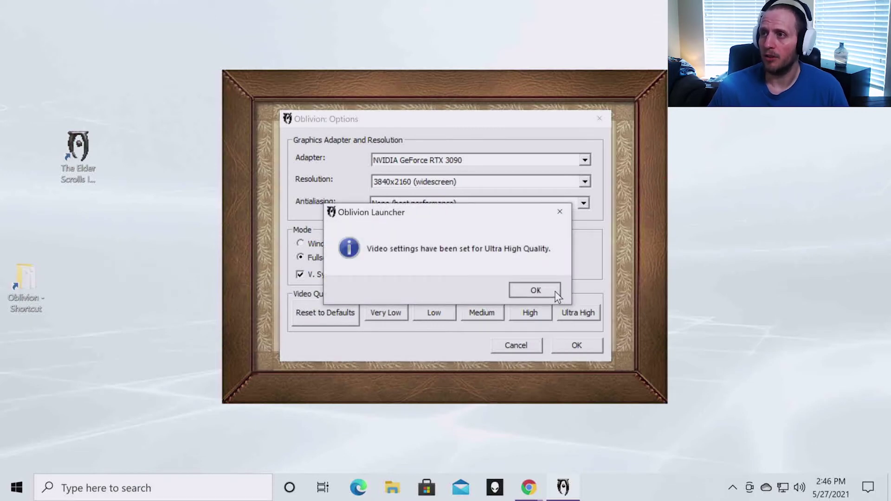
click(556, 292)
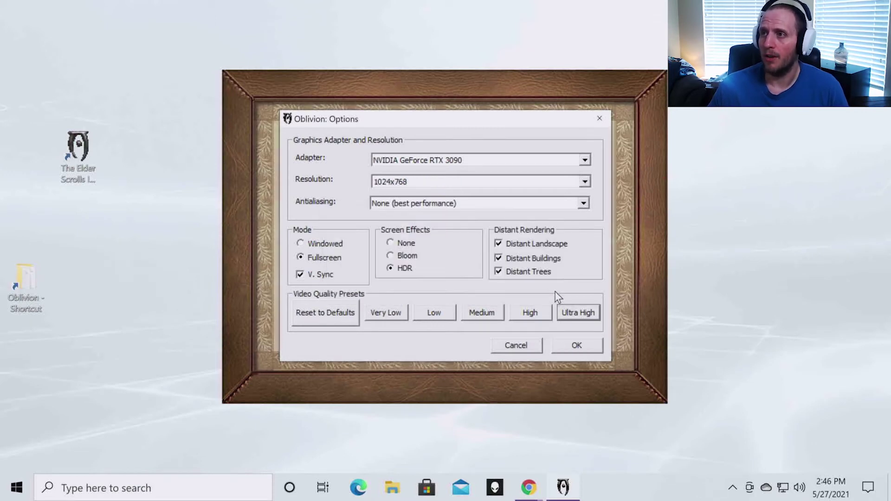
Set the game resolution to 3840x2160 (widescreen), save the options and exit the launcher.
click(585, 181)
scroll(543, 235, down, 3)
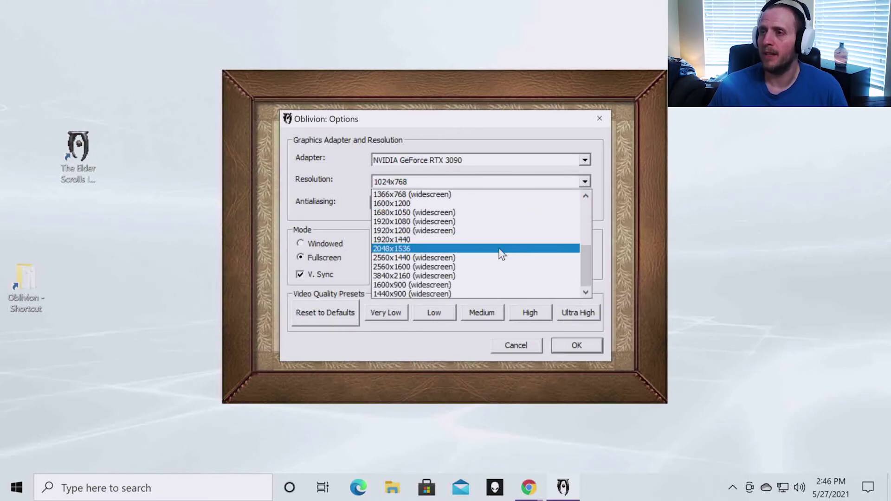
click(487, 276)
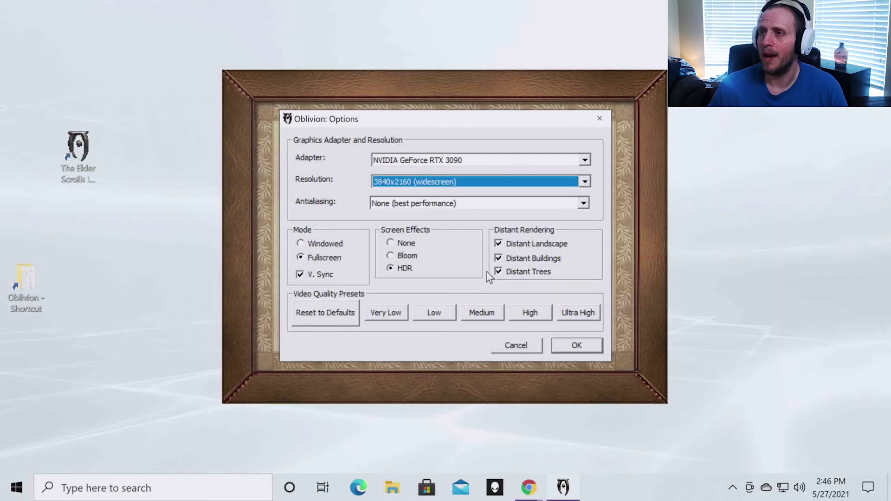
click(568, 347)
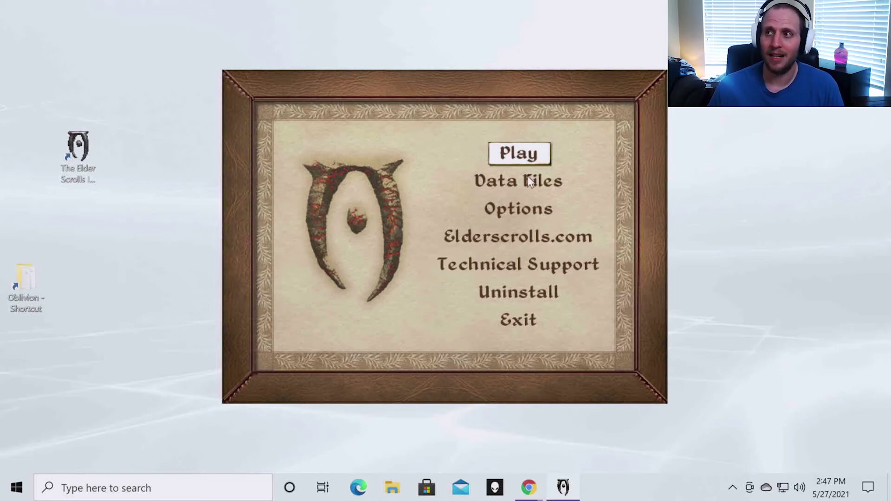
click(527, 321)
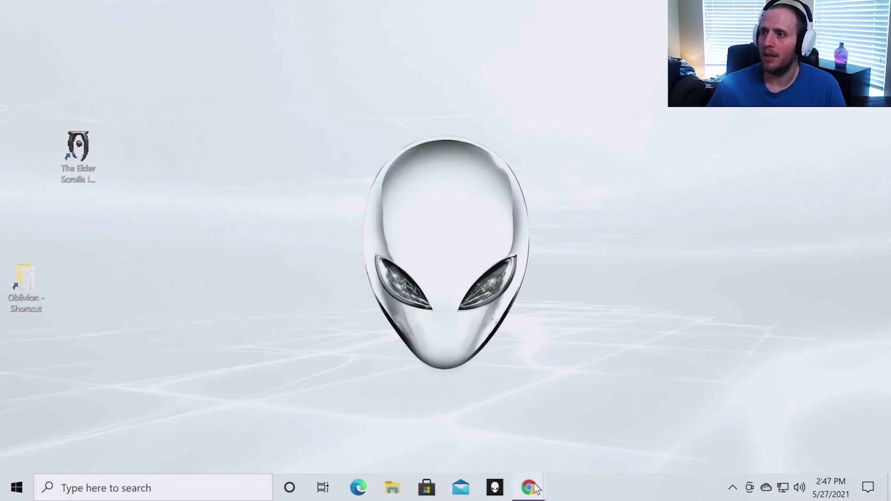
Switch back to the Wrye Bash mod page in Chrome and show its downloadable files.
mouse_move(534, 488)
click(556, 434)
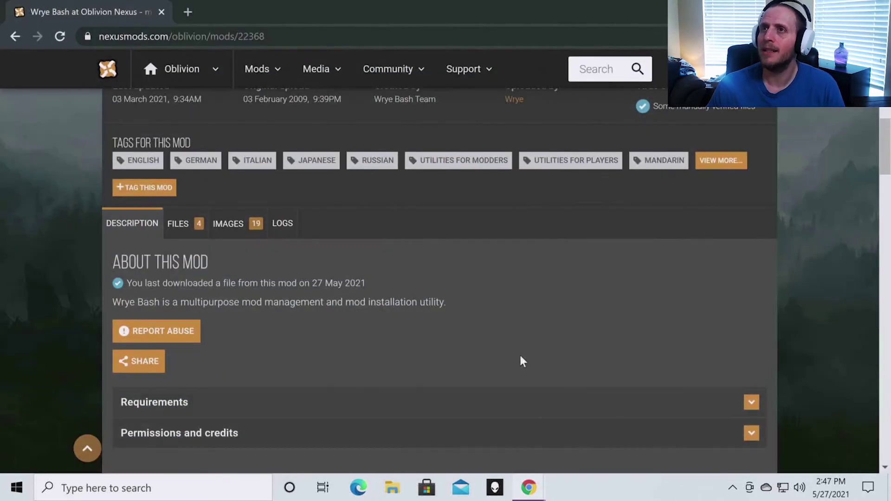
scroll(455, 293, up, 6)
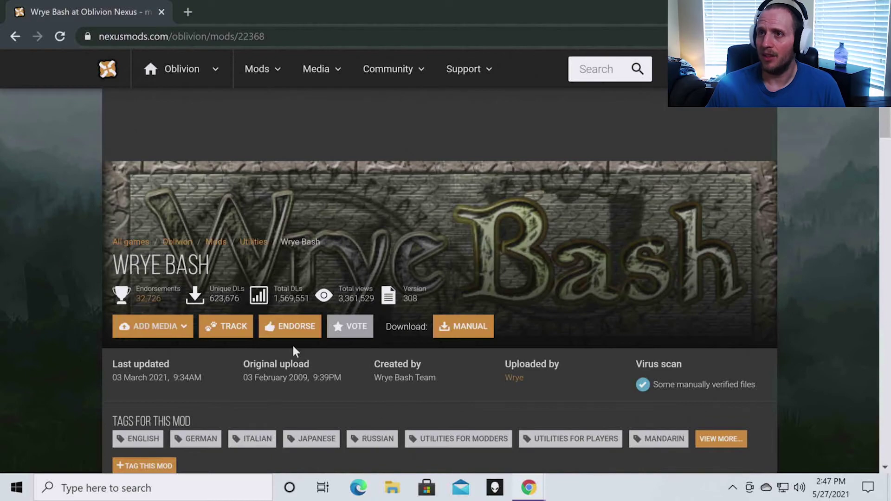
scroll(242, 275, down, 1)
scroll(242, 277, down, 5)
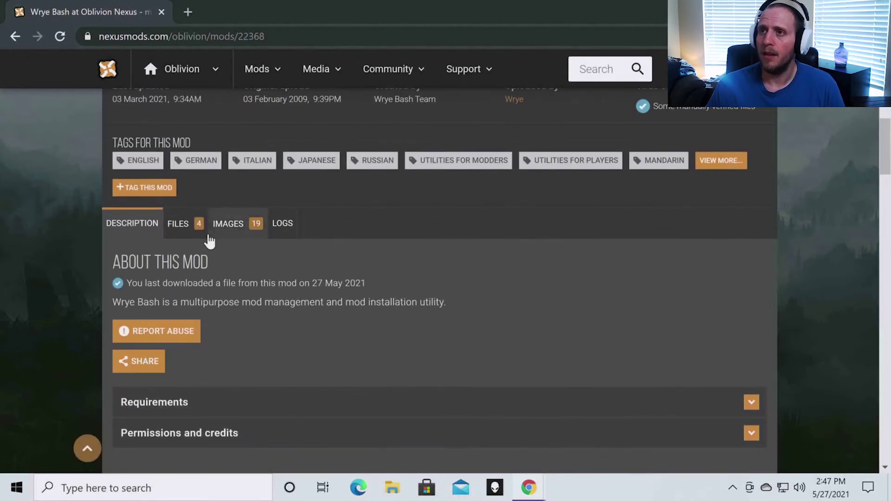
click(194, 231)
Look through the available files and manually download Wrye Bash 308 - Installer using the slow download option.
scroll(197, 233, down, 7)
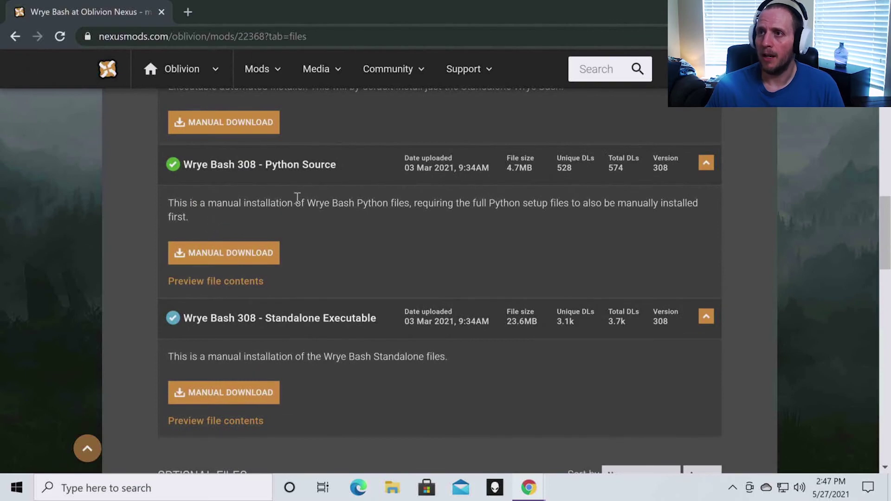
scroll(297, 197, down, 3)
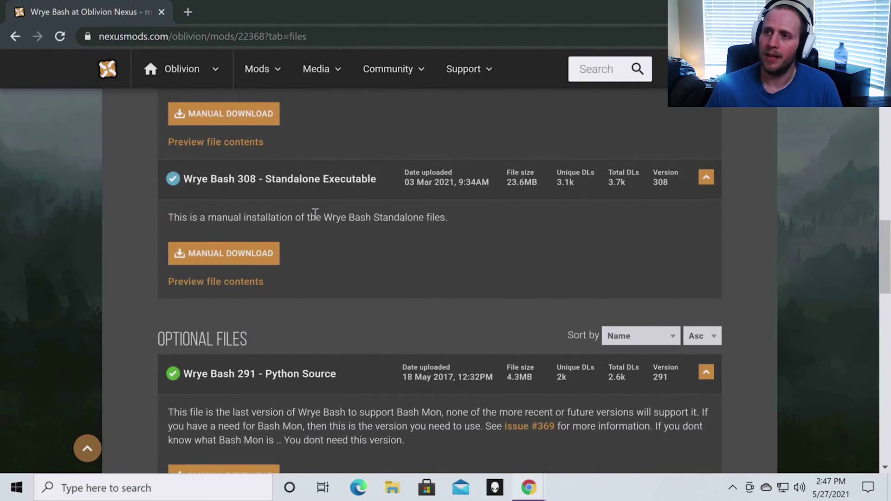
scroll(312, 390, up, 9)
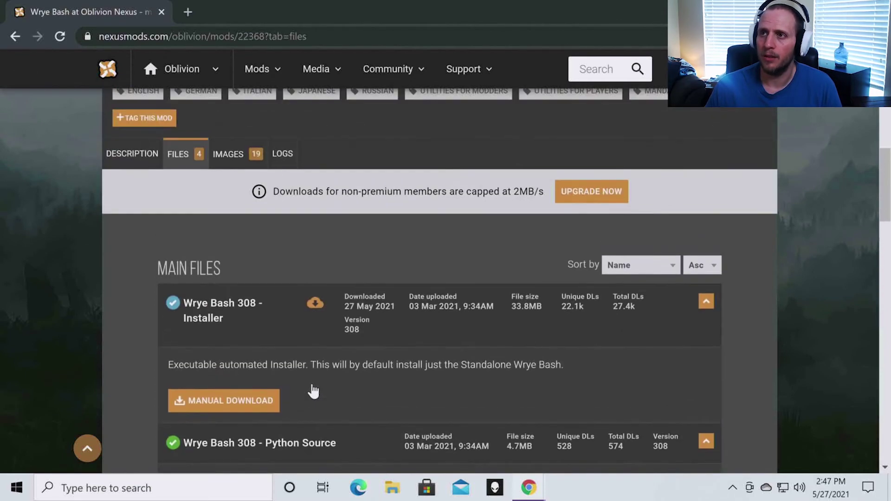
scroll(312, 390, down, 2)
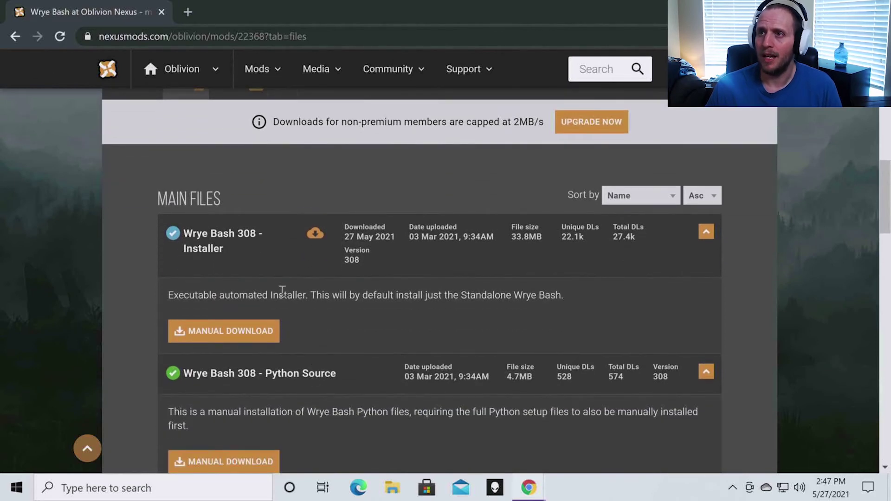
click(268, 330)
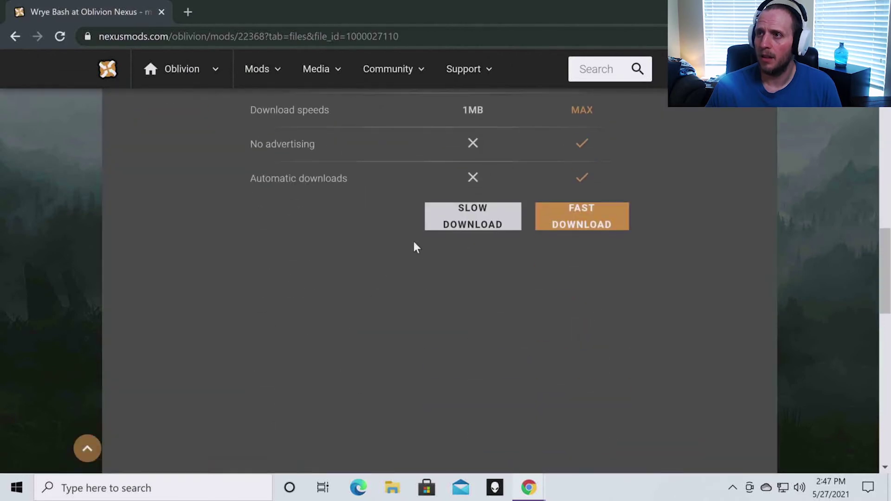
click(445, 227)
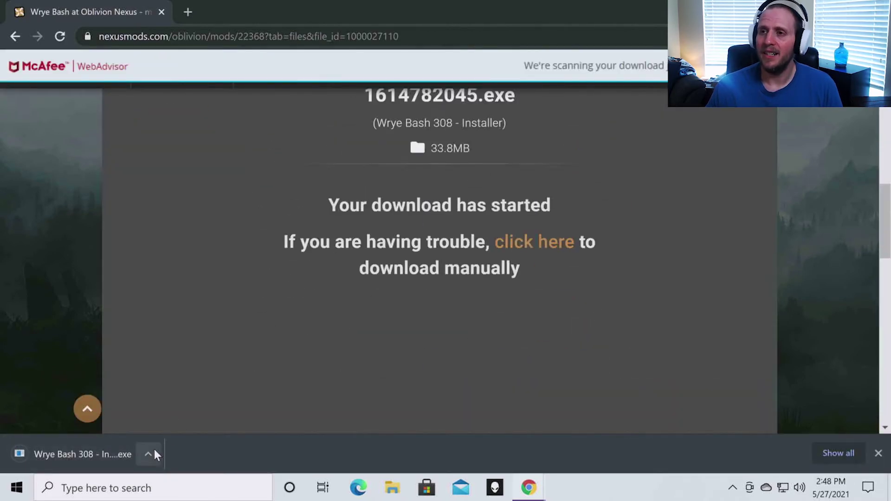
Show the downloaded Wrye Bash installer in its folder, run it as administrator and allow it to make changes.
click(149, 455)
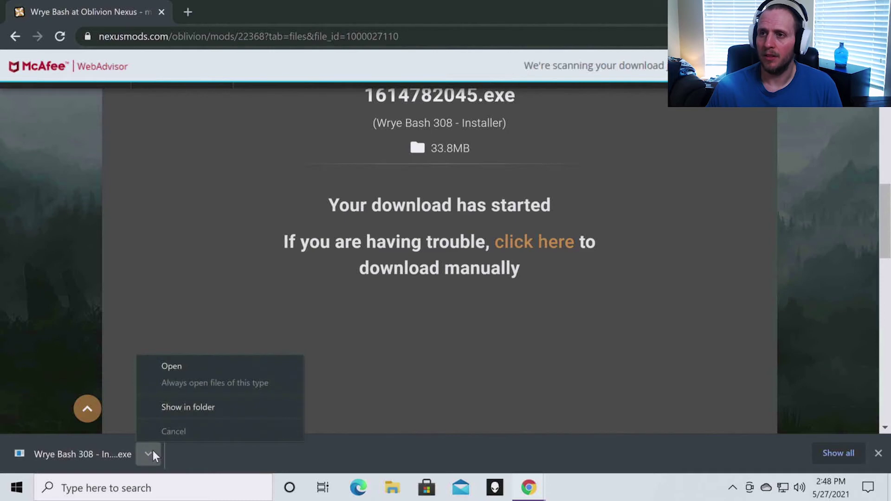
click(170, 410)
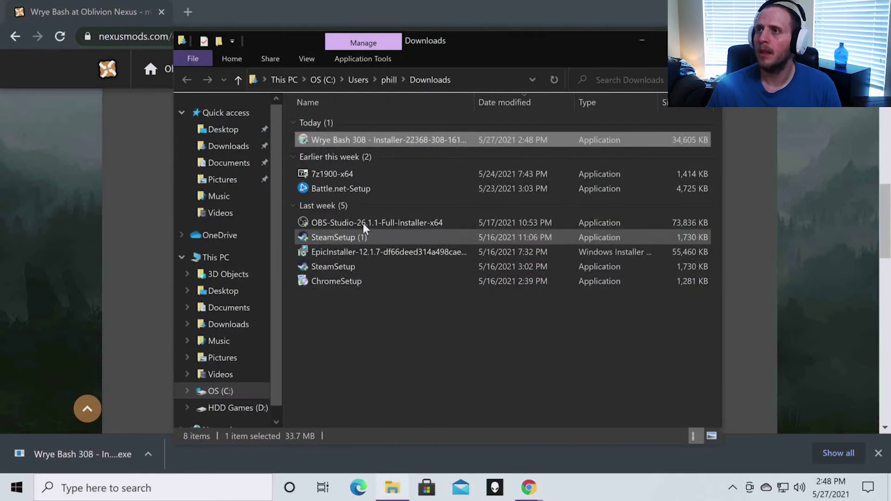
right_click(347, 137)
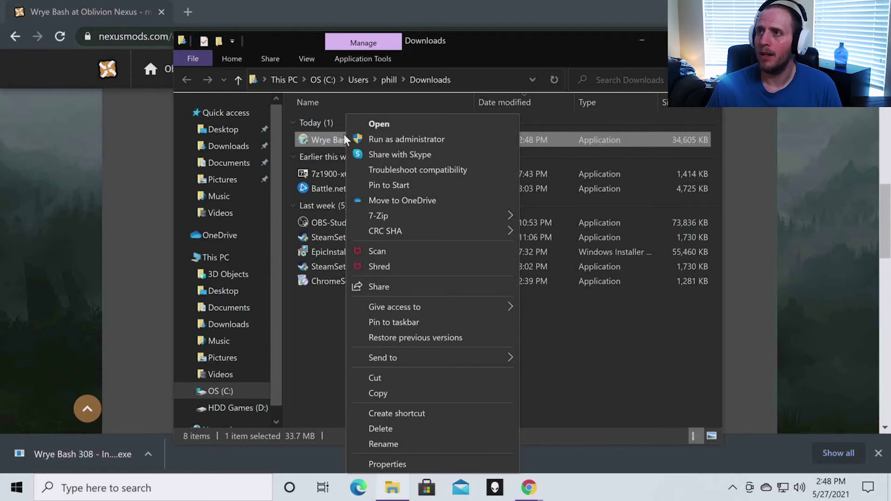
click(363, 139)
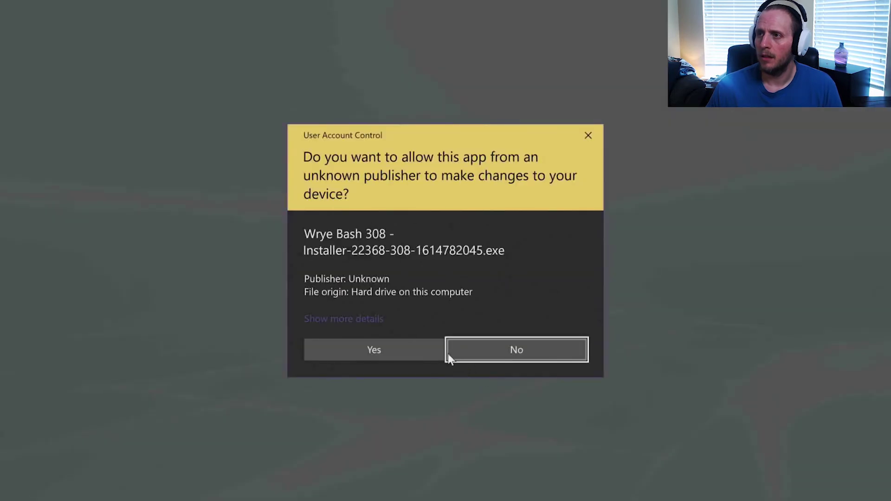
click(421, 352)
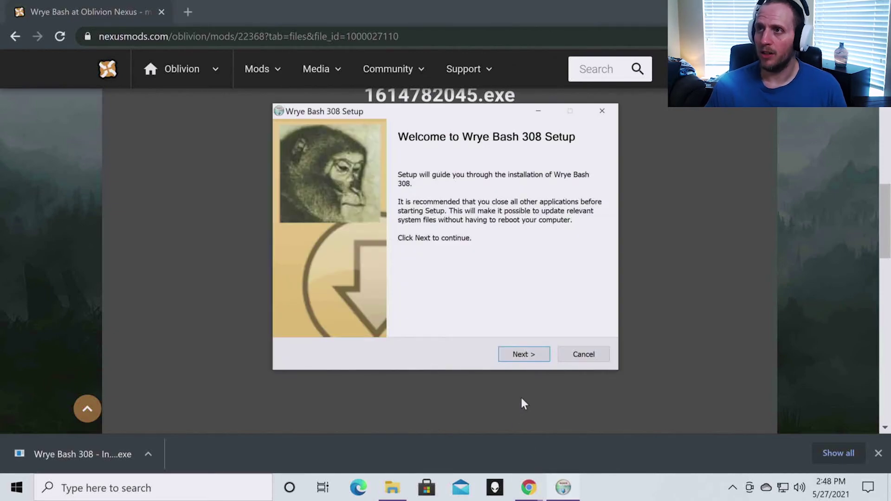
Install Wrye Bash 308 for Oblivion in D:\Steam\steamapps\common\Oblivion\, with no extra locations and the default components.
click(521, 356)
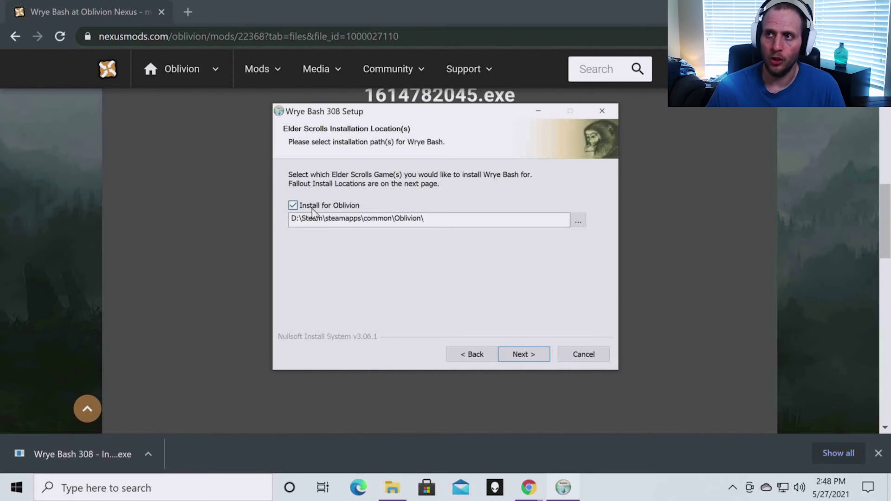
click(519, 355)
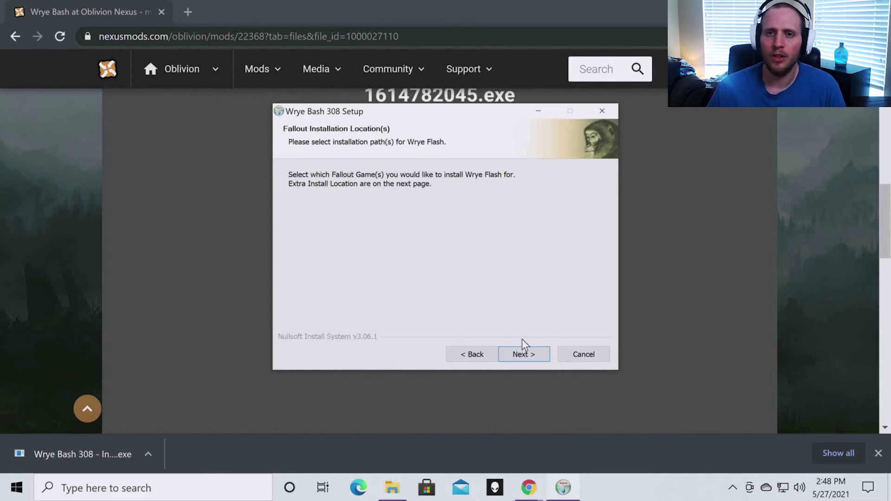
click(524, 355)
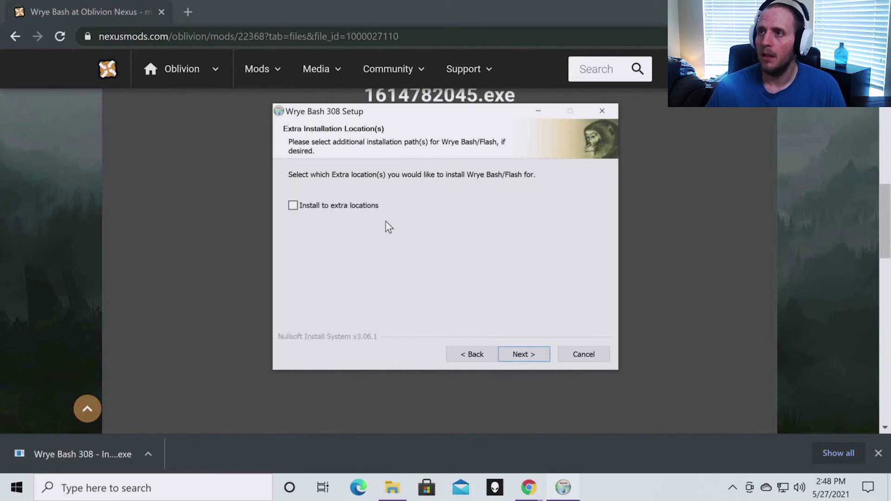
click(519, 352)
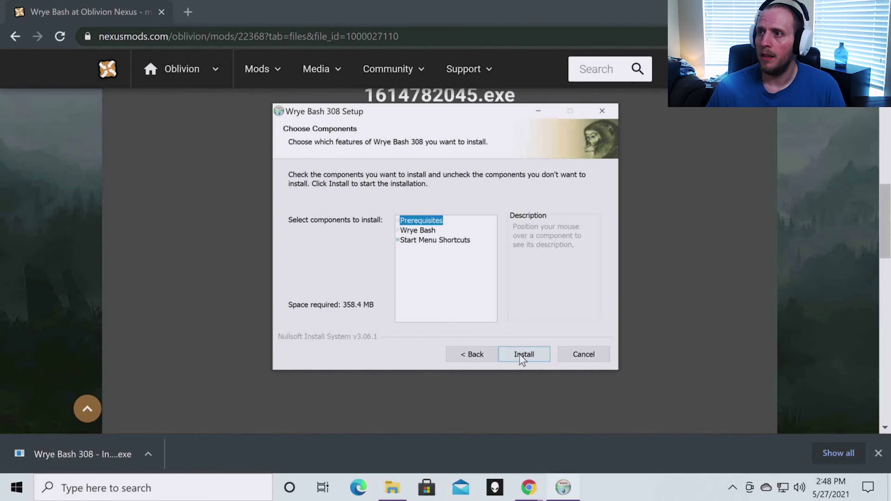
click(520, 355)
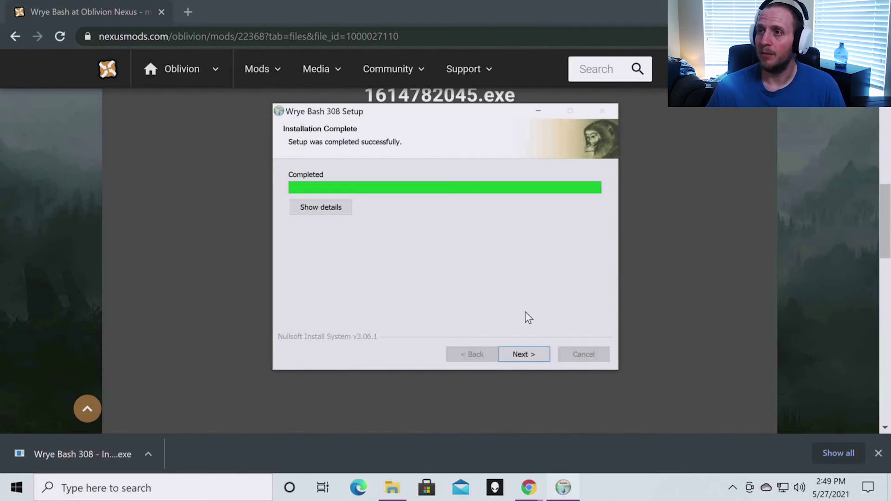
Finish the setup with View Readme off and Oblivion set to run, and show the installers list in Wrye Bash.
click(526, 357)
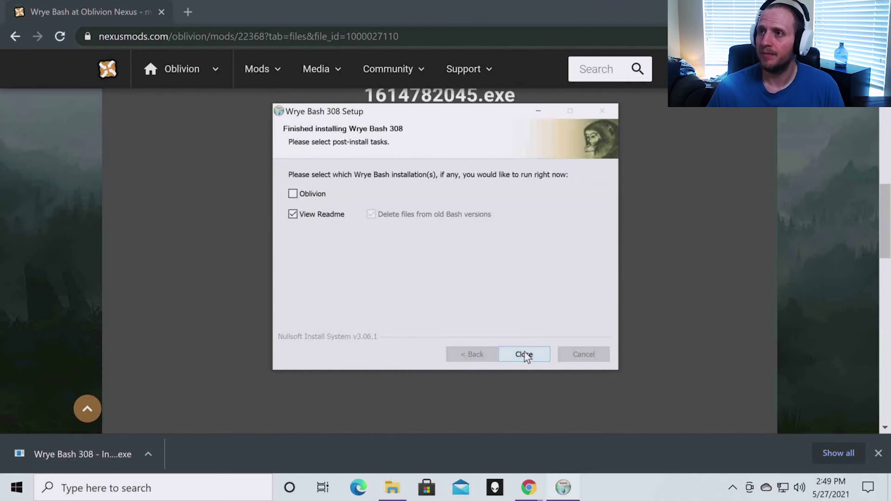
click(294, 215)
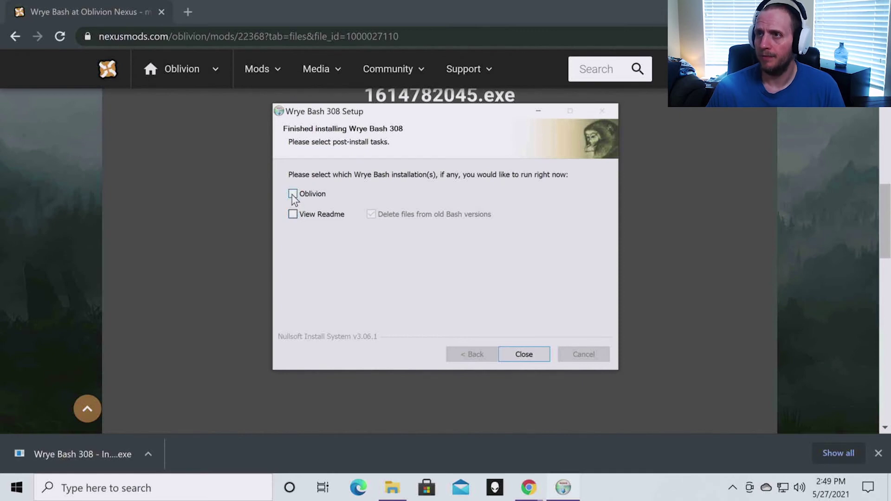
click(293, 194)
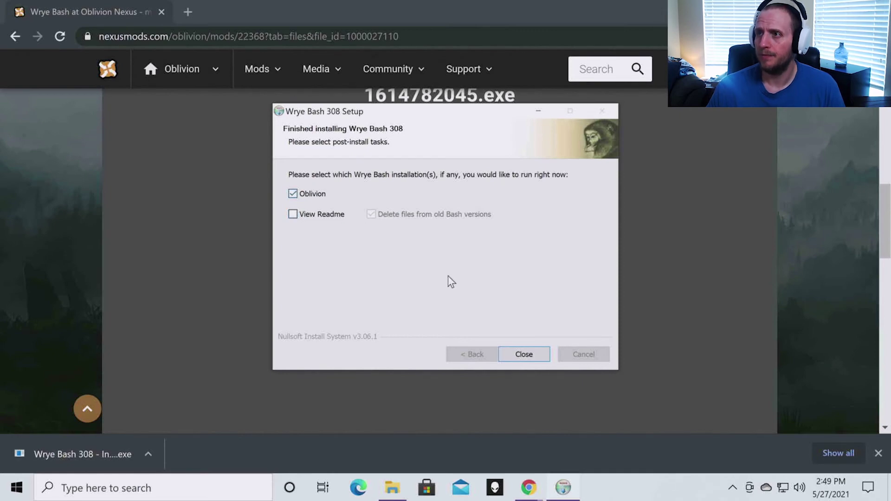
click(520, 352)
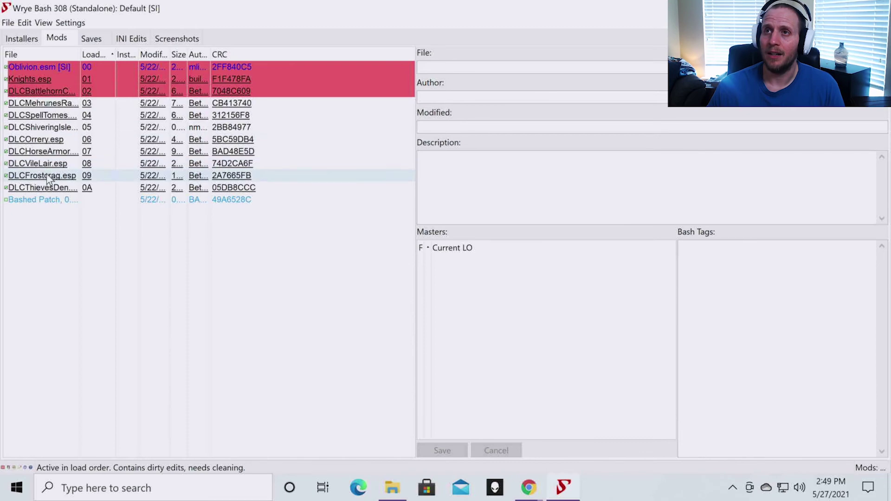
click(24, 39)
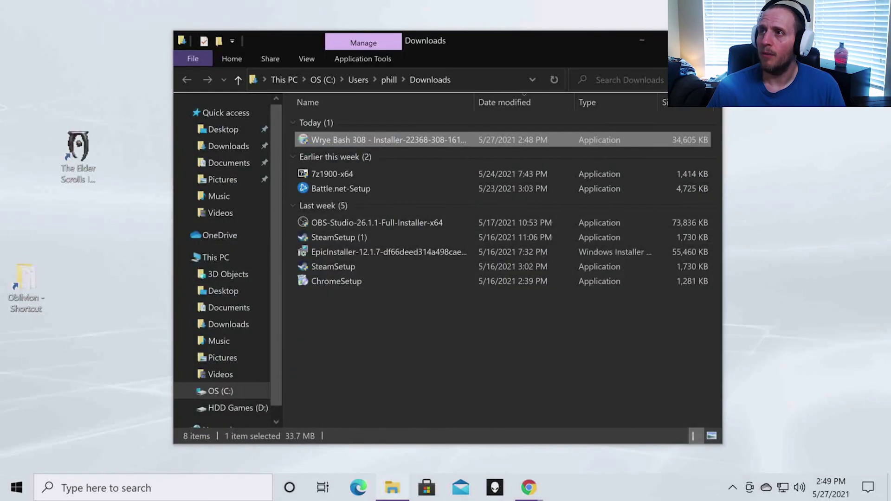
Minimize the Downloads window, open the Oblivion game folder from its desktop shortcut and select the Mopy folder.
click(643, 39)
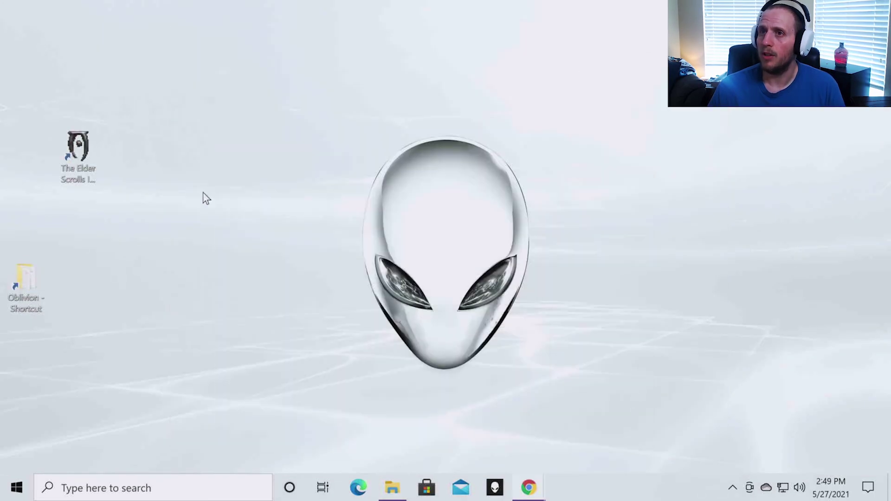
double_click(27, 285)
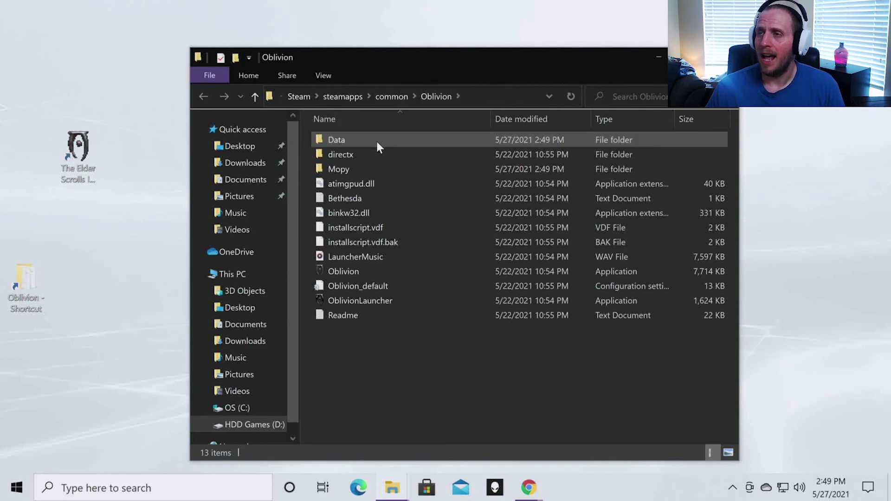
click(371, 170)
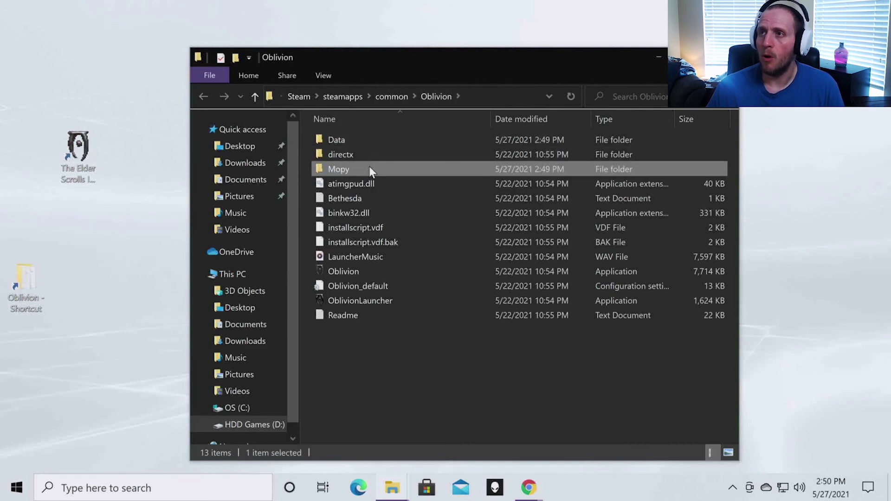